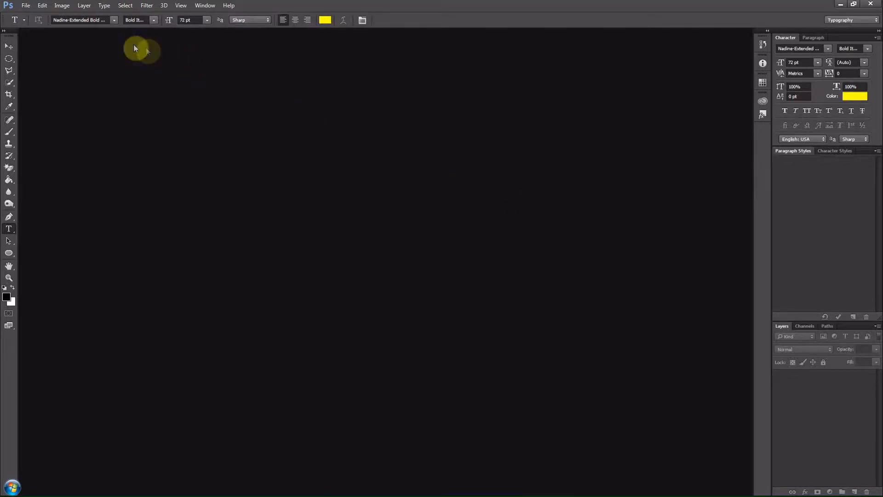
Load NASA-Sunrise-for-web.jpg and NASA-Sunrise-for-web2.jpg as layers of one new document with Load Files into Stack
left_click(27, 6)
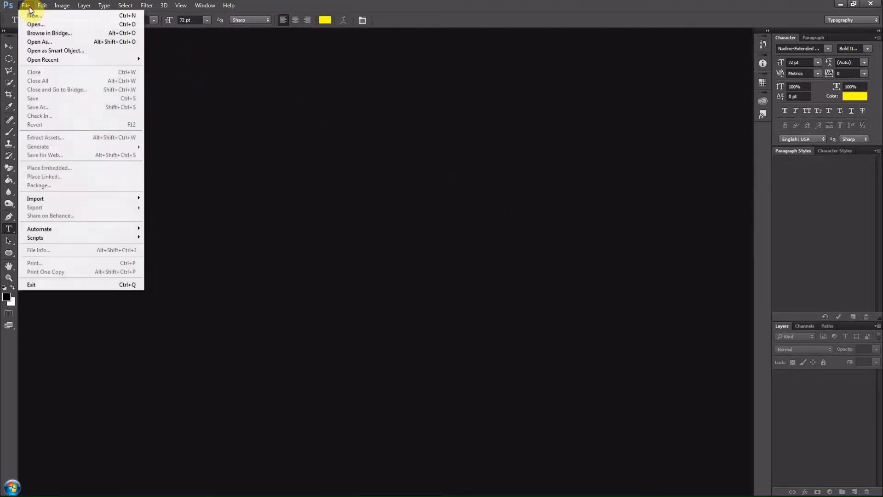
mouse_move(51, 238)
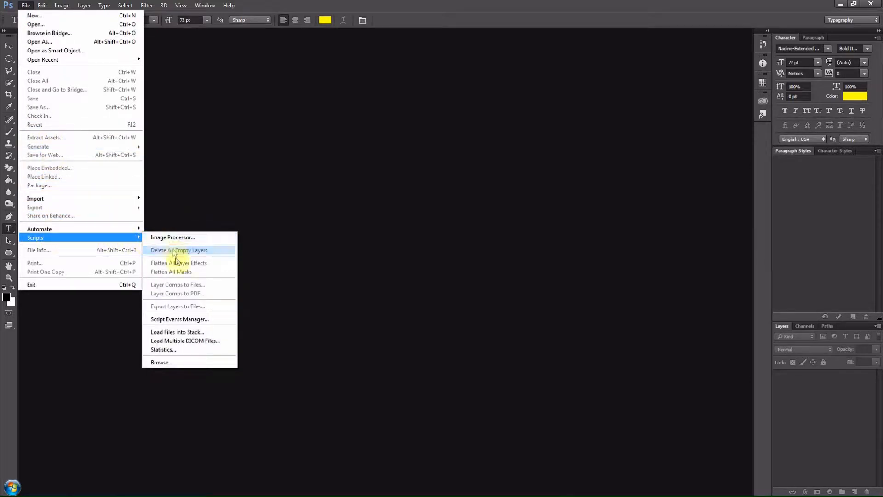
left_click(177, 332)
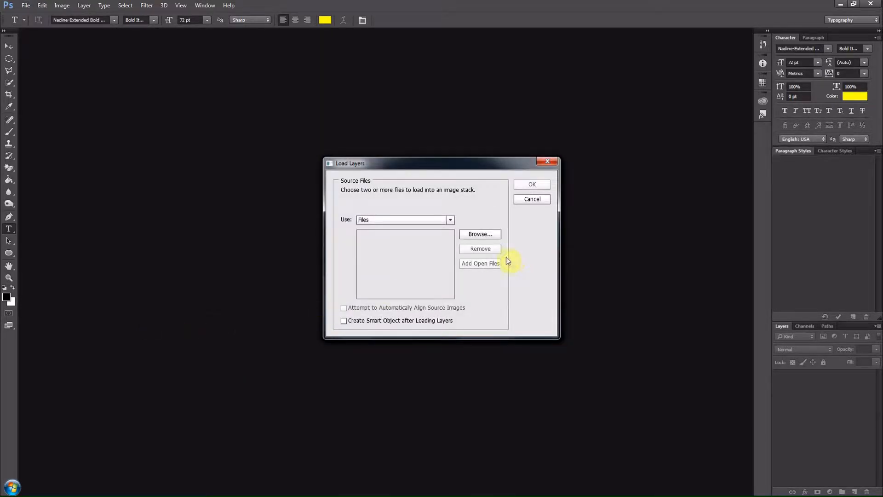
left_click(479, 234)
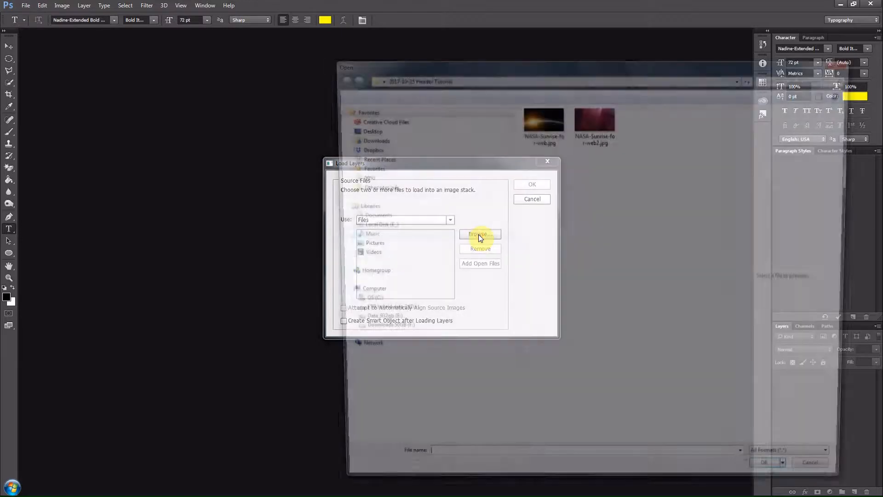
left_click(554, 126)
left_click(548, 152)
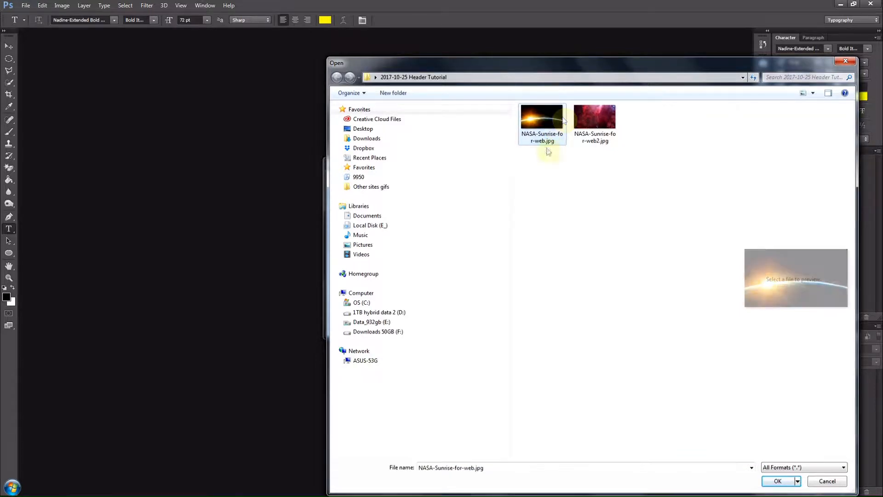
left_click(539, 123)
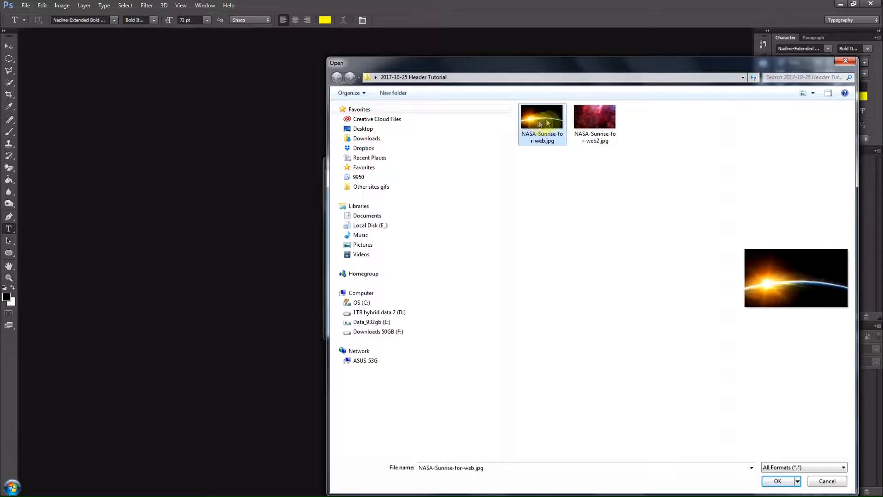
left_click(594, 120, "ctrl")
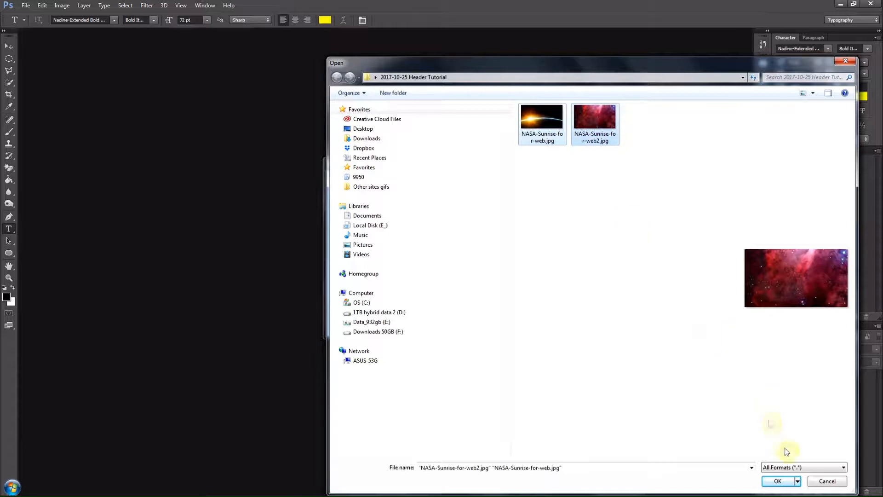
left_click(781, 481)
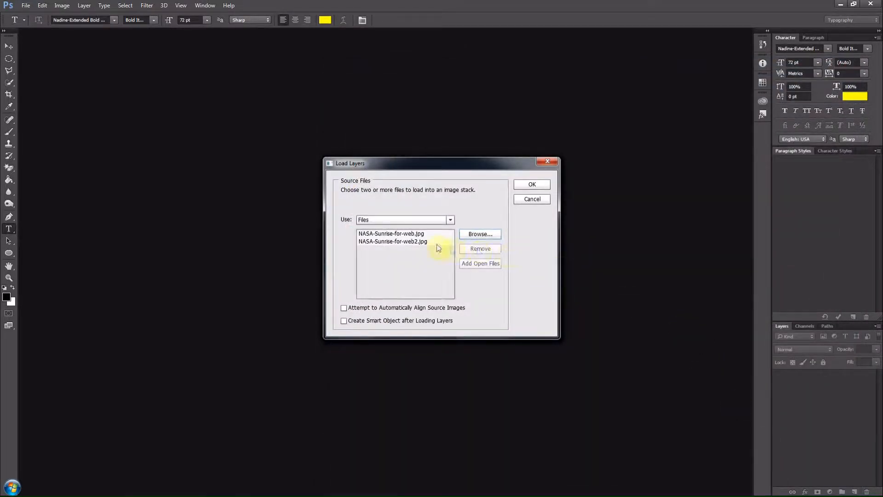
left_click(532, 185)
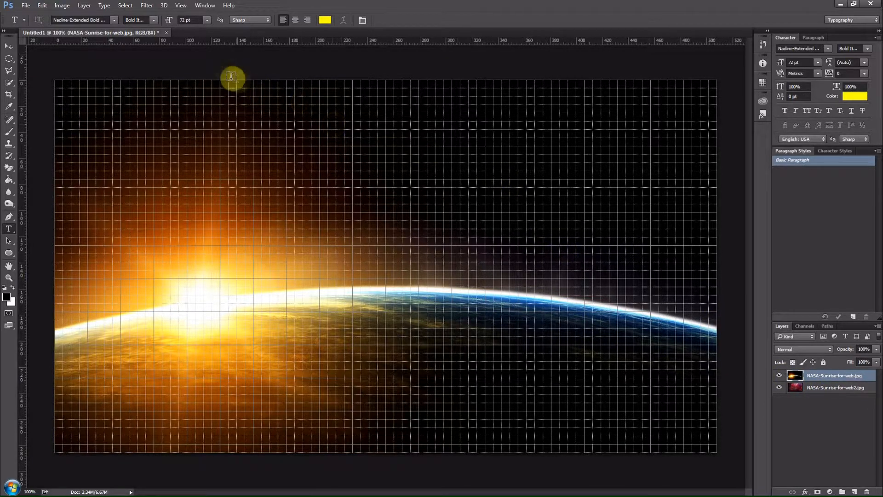
Hide the grid overlay and flip the NASA-Sunrise-for-web.jpg layer horizontally
left_click(186, 10)
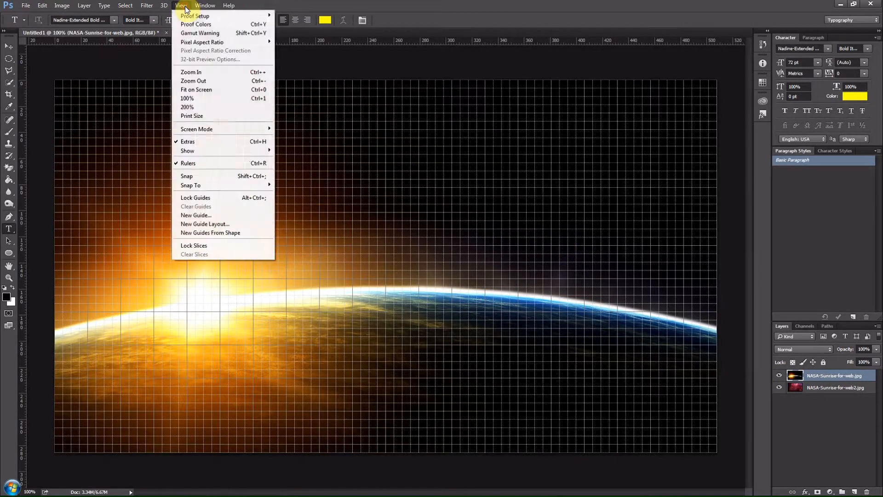
left_click(191, 143)
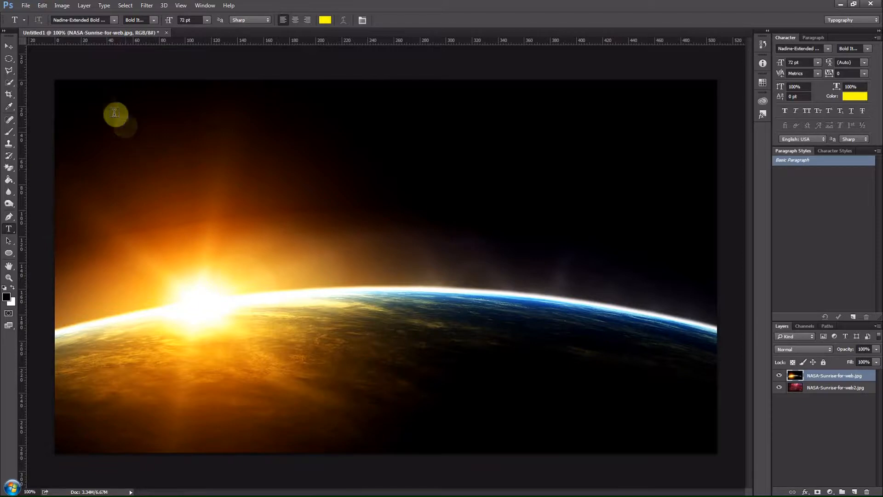
left_click(43, 6)
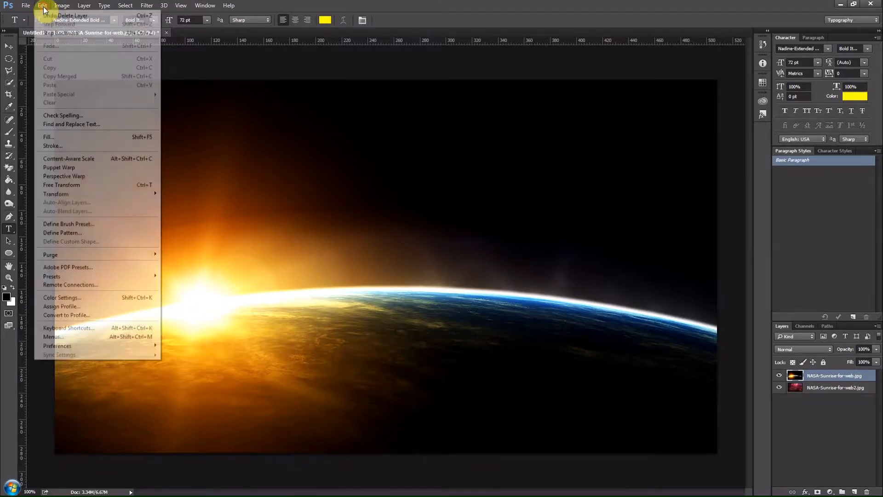
mouse_move(79, 195)
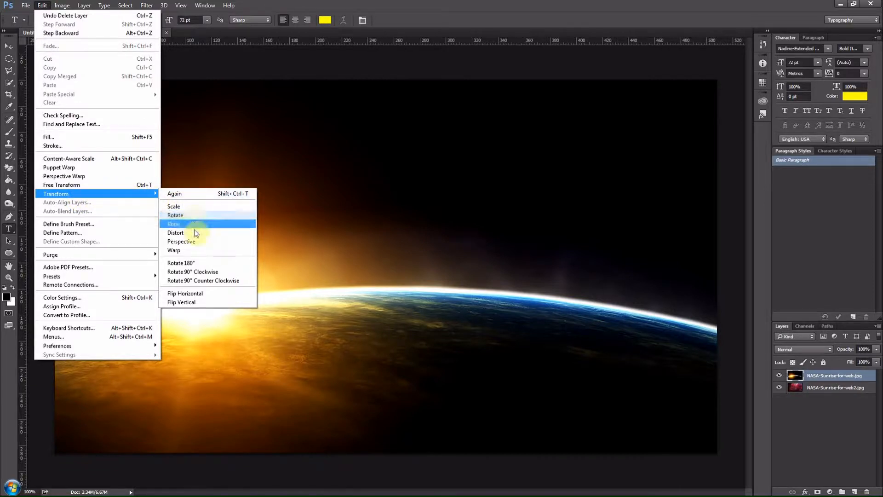
left_click(192, 296)
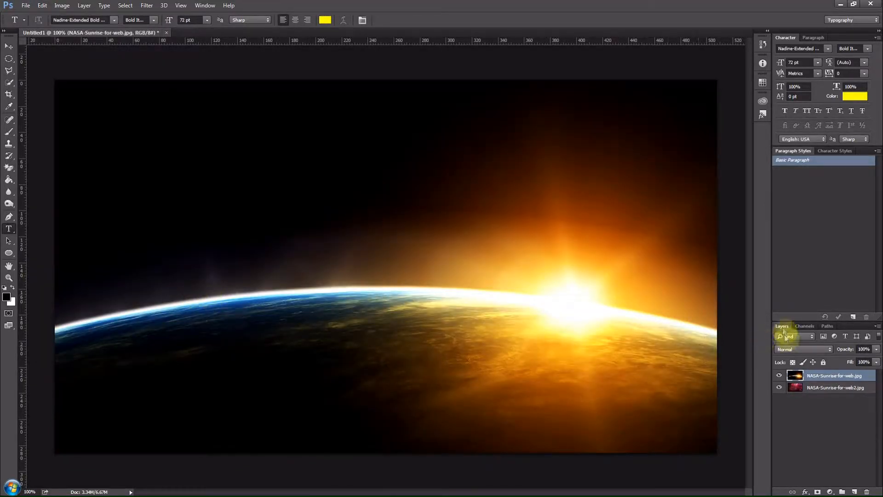
Move the sunrise layer below the red nebula layer and flip the nebula layer horizontally
left_click_drag(822, 376, 825, 397)
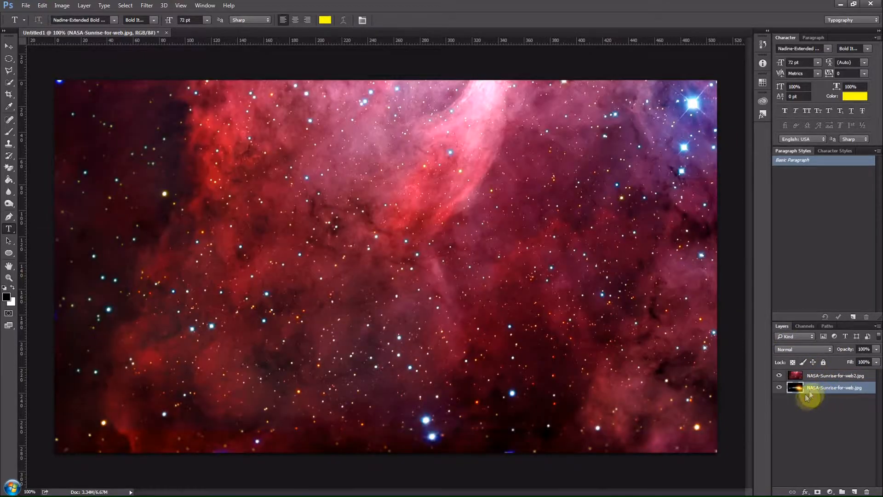
left_click(814, 376)
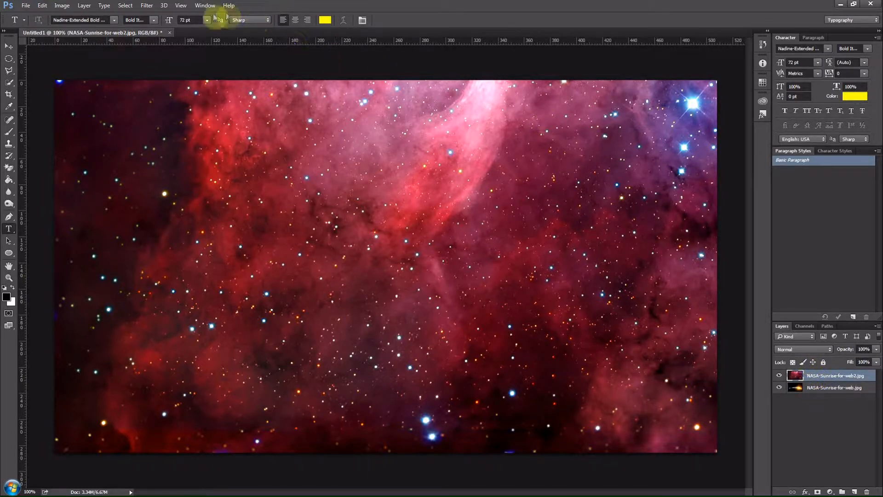
left_click(44, 5)
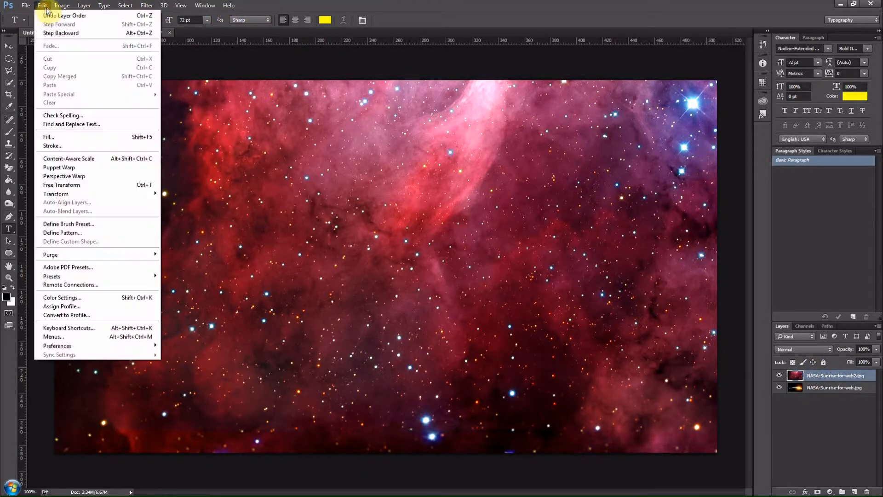
mouse_move(142, 193)
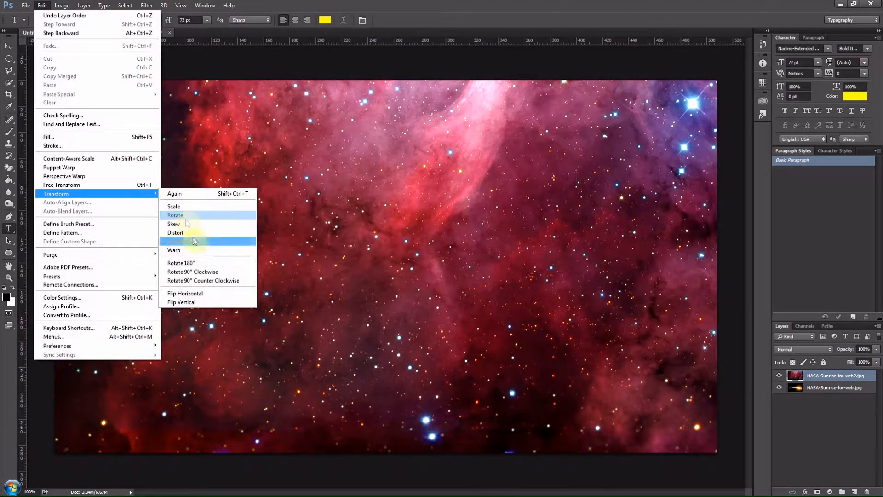
left_click(202, 293)
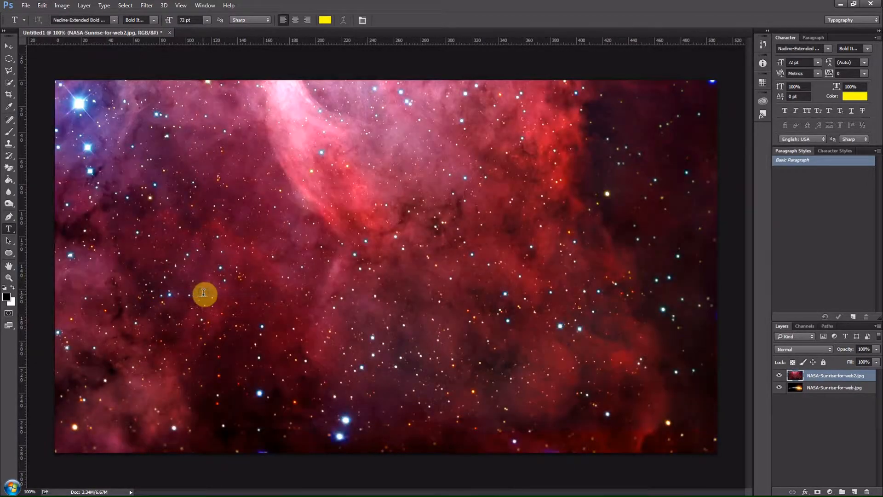
Set the sunrise layer's blend mode to Lighten and add a layer mask to the nebula layer
key("alt+shift+g")
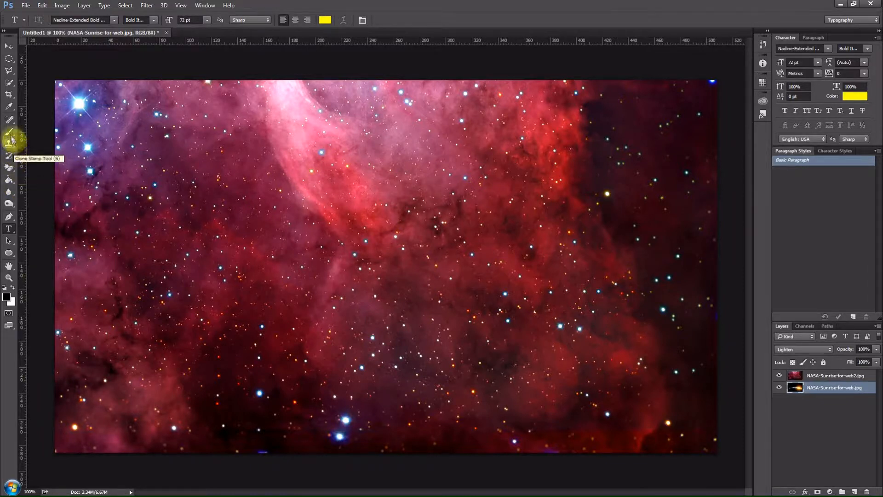
left_click(10, 132)
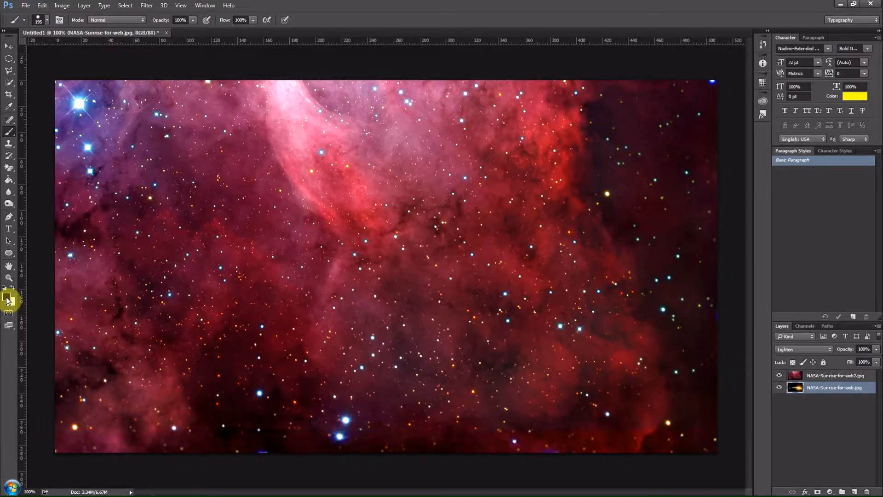
key("alt+bracketright")
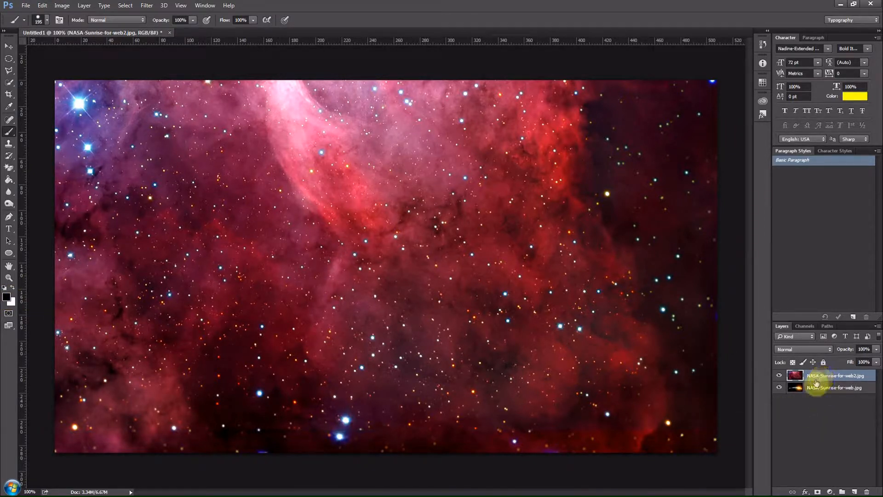
left_click(817, 492)
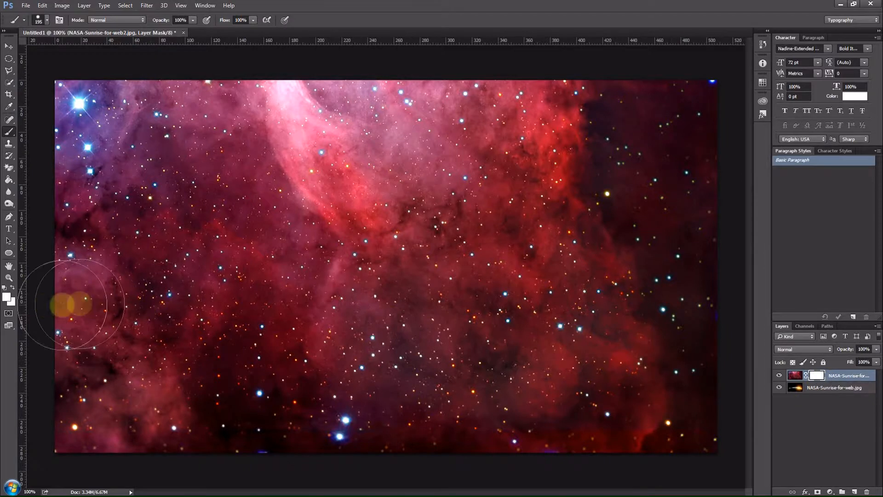
Brush near-black (#020200) over the lower part of the nebula layer's mask to reveal the planet up to its horizon
left_click(6, 299)
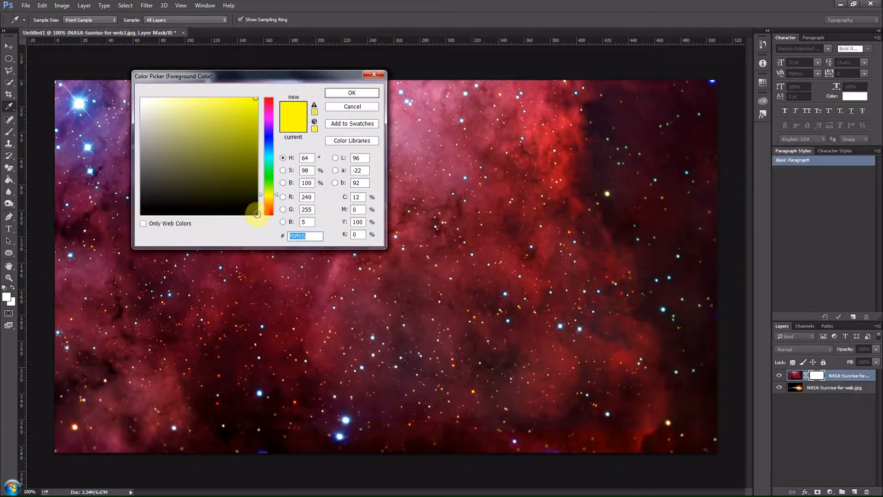
left_click(256, 213)
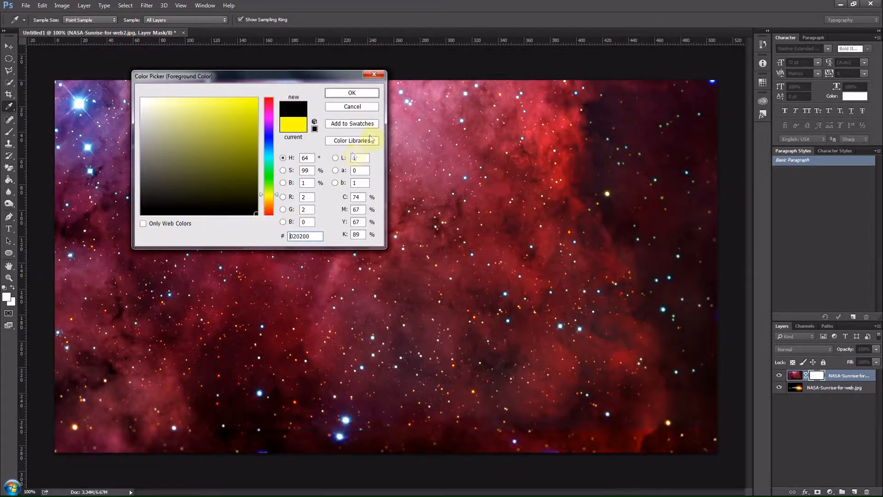
left_click(352, 94)
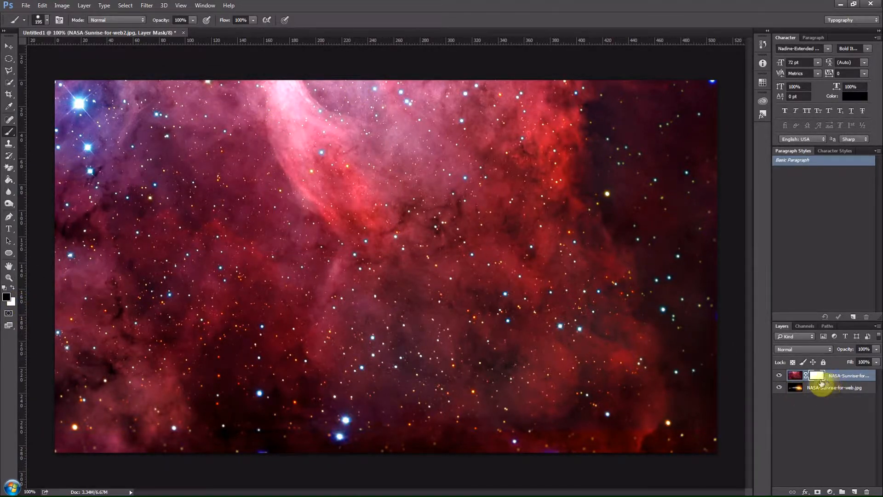
mouse_move(713, 443)
left_mouse_down()
mouse_move(473, 429)
mouse_move(80, 435)
mouse_move(335, 394)
mouse_move(696, 391)
mouse_move(592, 372)
mouse_move(292, 353)
mouse_move(101, 375)
mouse_move(90, 368)
mouse_move(137, 352)
mouse_move(475, 350)
mouse_move(733, 378)
mouse_move(490, 348)
mouse_move(257, 335)
mouse_move(209, 335)
mouse_move(121, 360)
mouse_move(122, 369)
mouse_move(484, 375)
left_mouse_up()
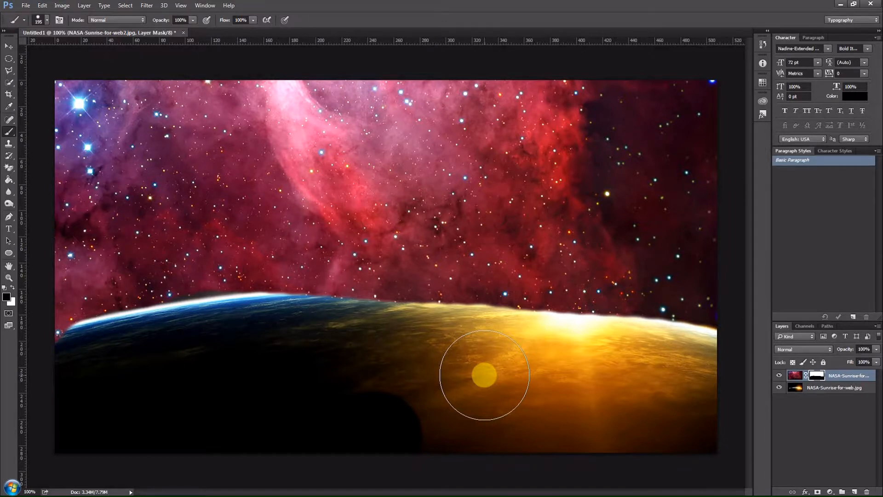
Set the nebula layer's blend mode to Lighten in its blending options
right_click(851, 375)
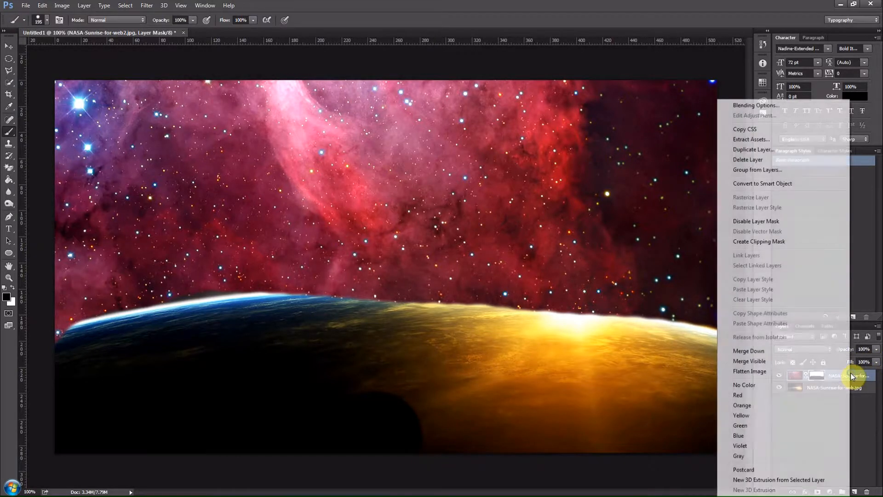
left_click(760, 106)
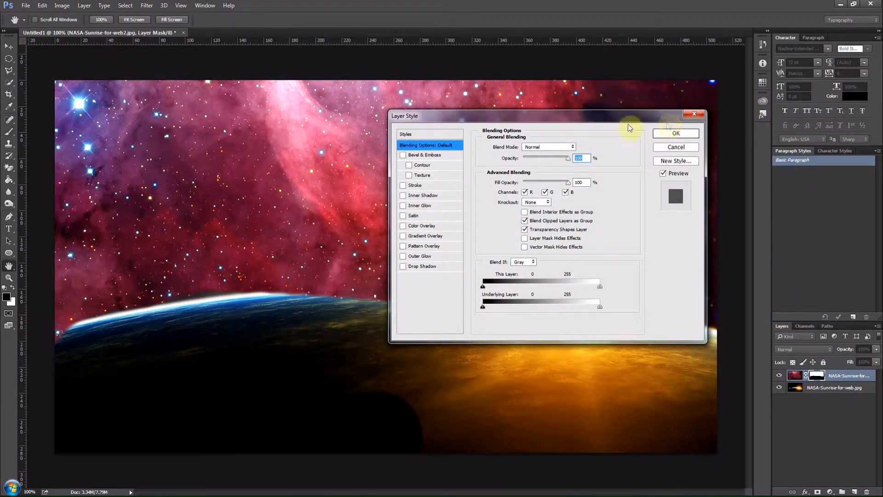
left_click(572, 148)
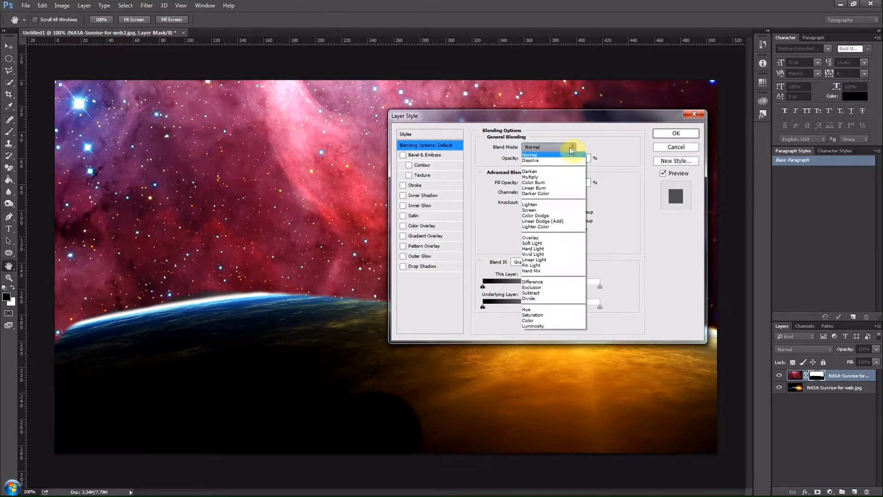
left_click(531, 205)
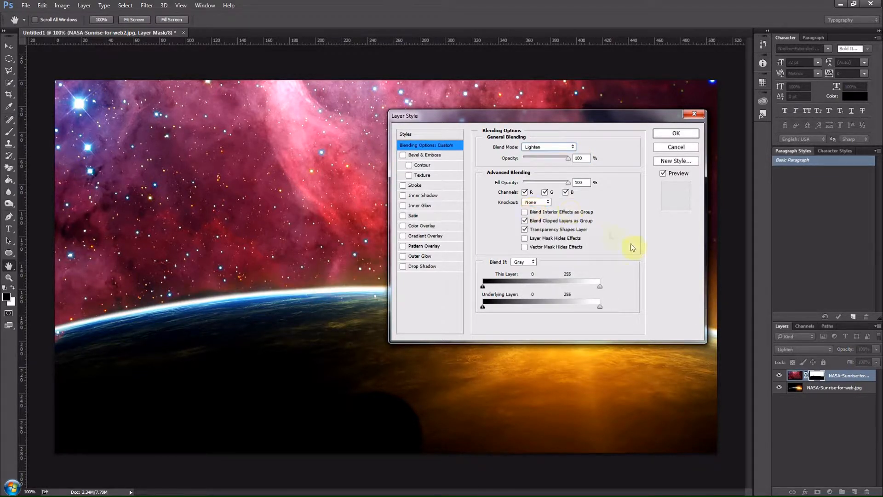
left_click(676, 138)
Brush over the planet area on the nebula layer's mask to remove leftover nebula along the horizon's edge
key("b")
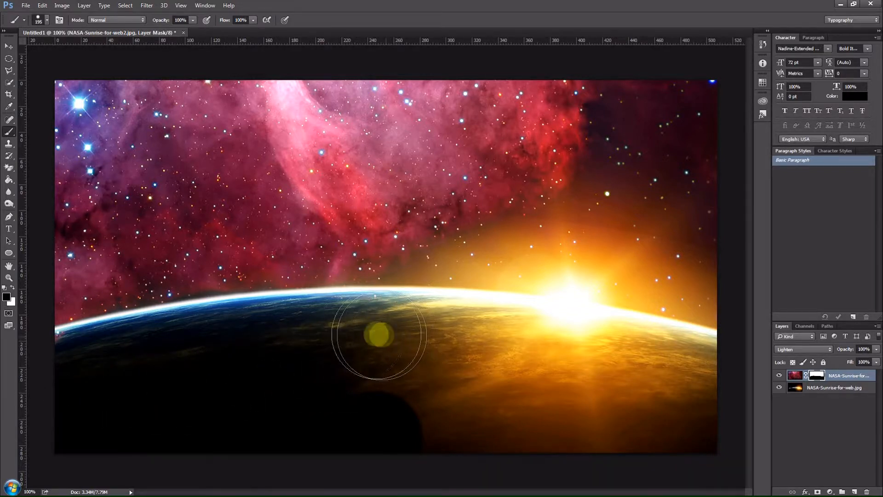
left_click_drag(351, 337, 371, 349)
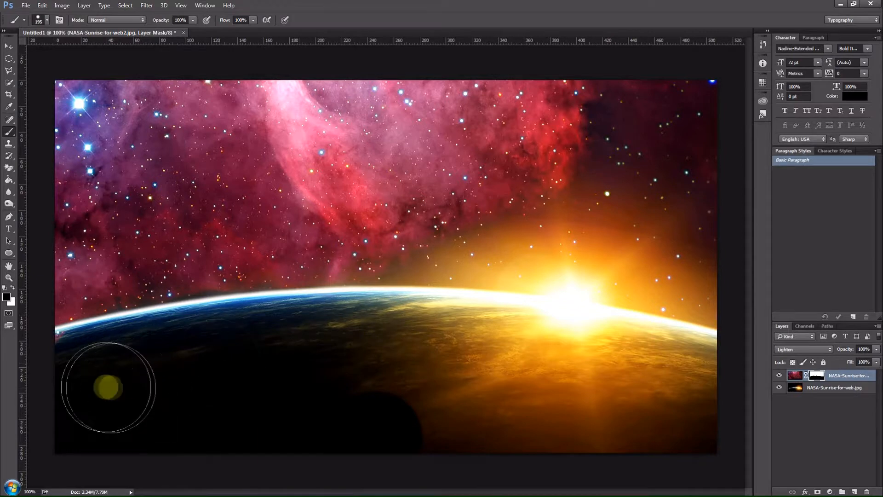
left_click(91, 366)
mouse_move(91, 366)
left_mouse_down()
mouse_move(68, 373)
mouse_move(603, 398)
mouse_move(676, 395)
mouse_move(701, 373)
mouse_move(544, 346)
mouse_move(290, 332)
mouse_move(191, 342)
mouse_move(117, 366)
mouse_move(355, 348)
mouse_move(666, 425)
mouse_move(680, 418)
mouse_move(668, 398)
mouse_move(638, 401)
left_mouse_up()
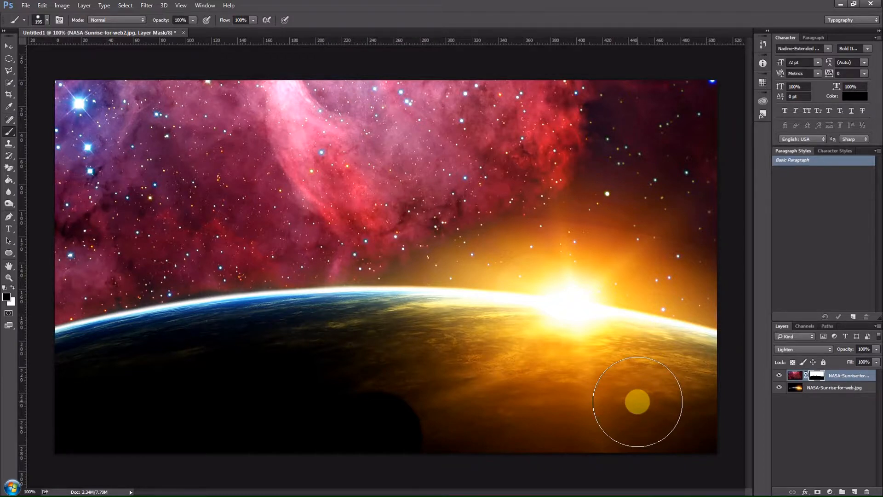
mouse_move(637, 401)
left_mouse_down()
mouse_move(394, 363)
mouse_move(281, 374)
left_mouse_up()
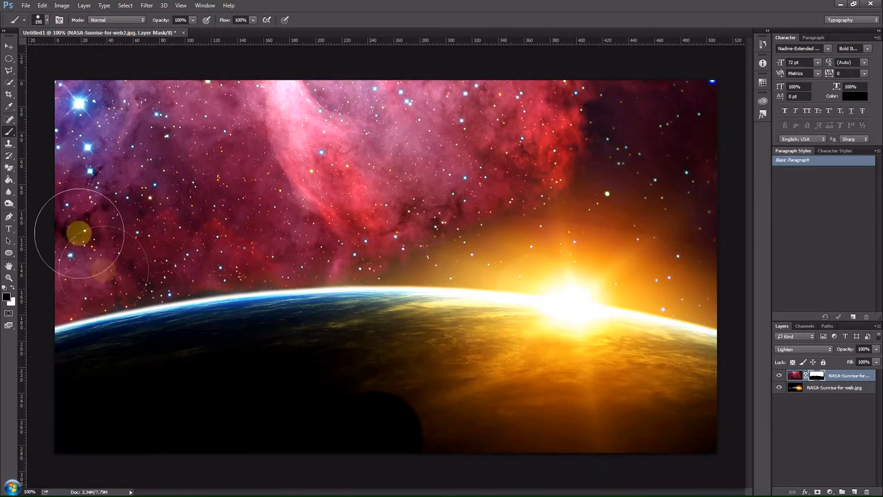
Start a horizontal text line over the dark part of the planet in bright yellow at a 120 pt font size
left_click(9, 229)
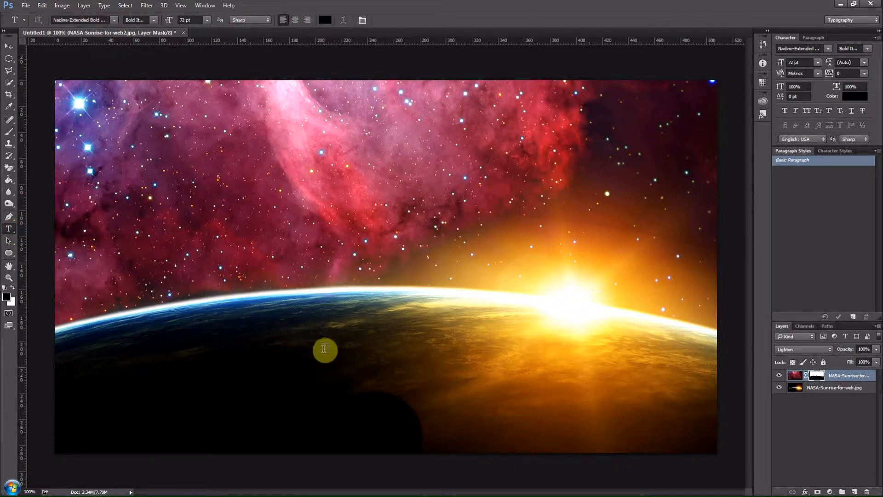
left_click(218, 363)
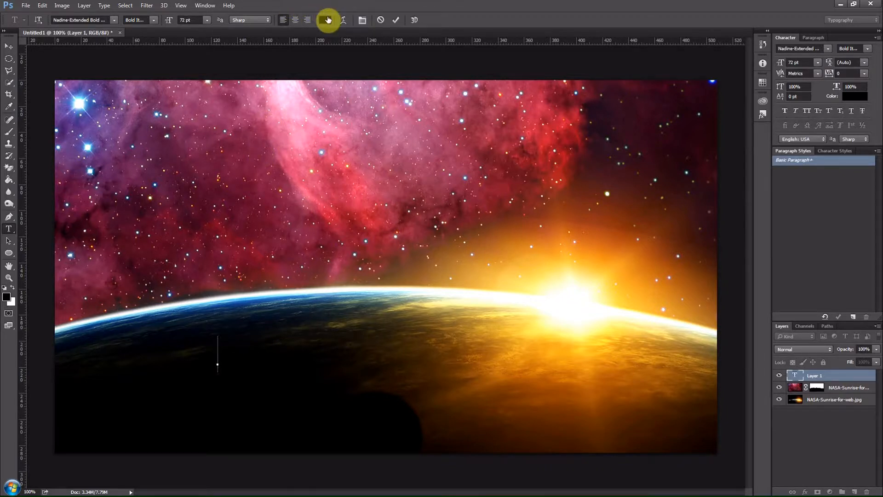
left_click(326, 20)
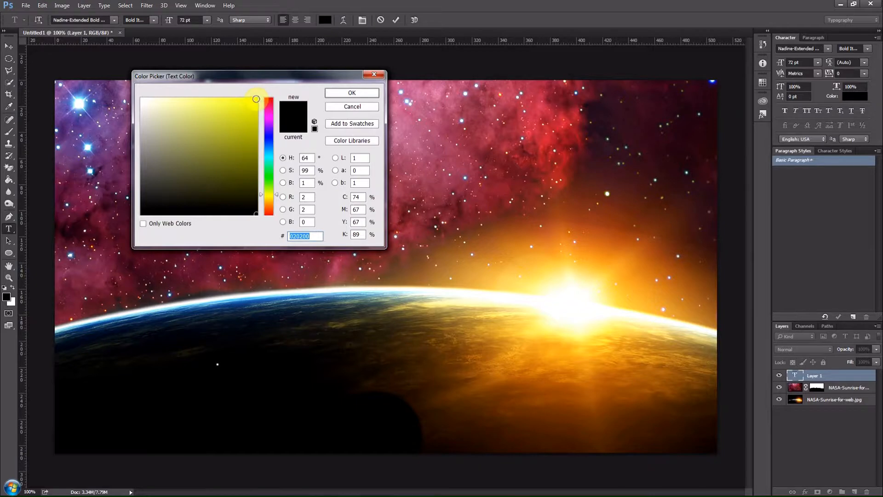
left_click(256, 99)
left_click(355, 94)
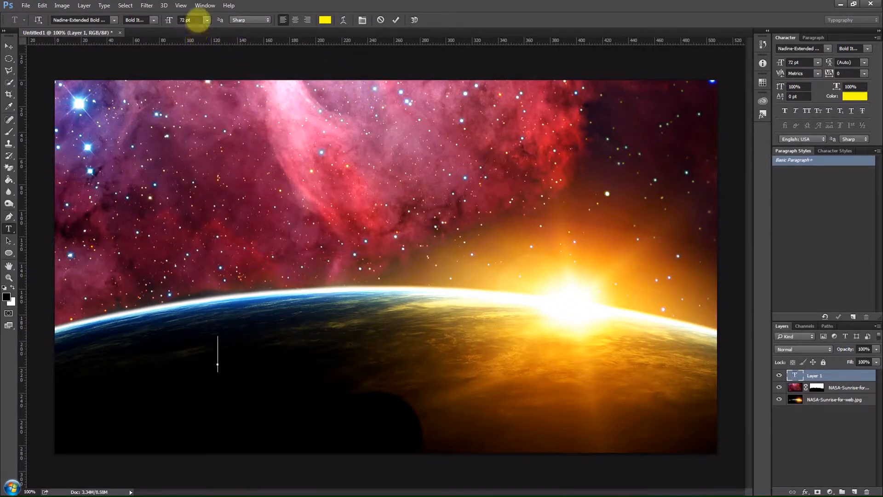
left_click(197, 20)
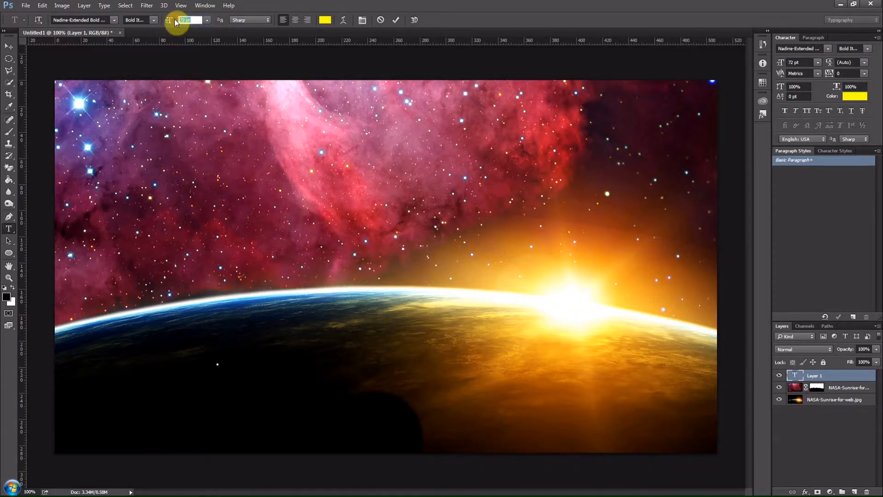
type("120")
key("Return")
Enter the title "Earthology.world" and reposition it so the whole text fits across the planet below the horizon
type("Ea")
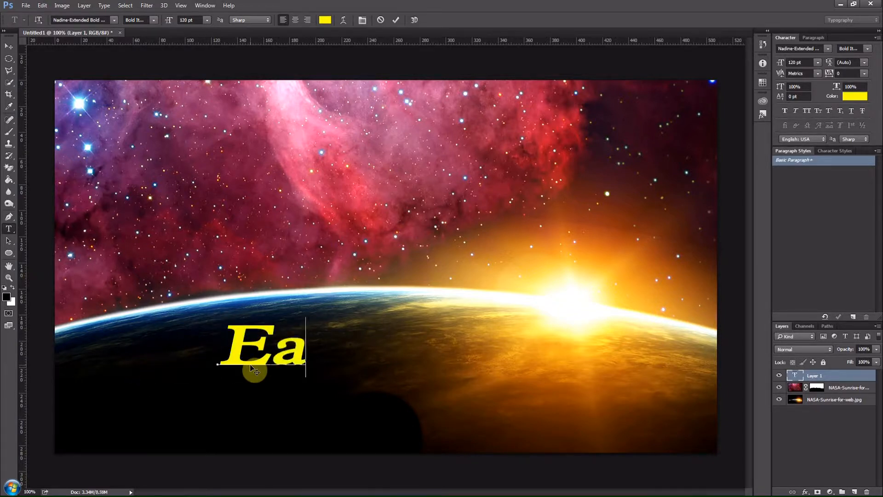
type("rth")
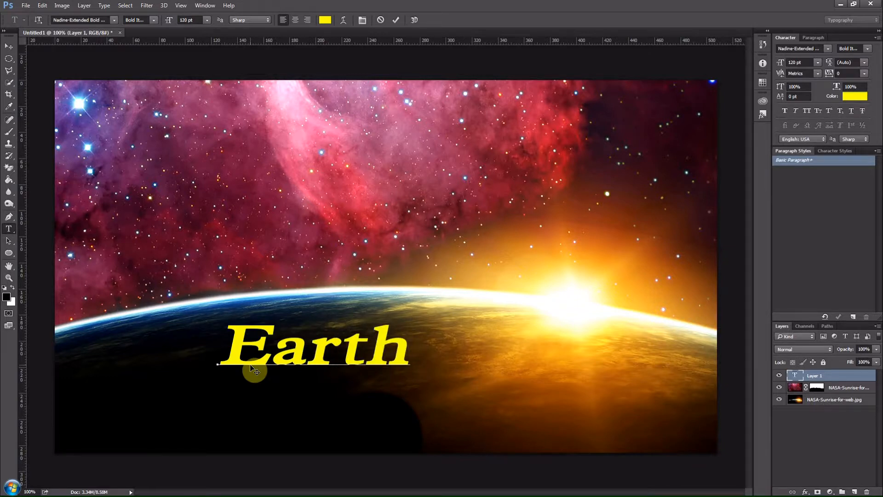
type("olo")
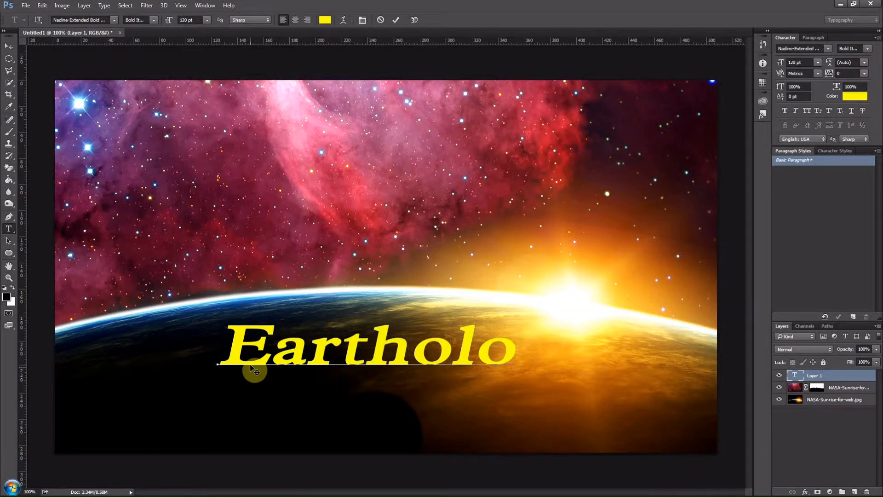
type("gy")
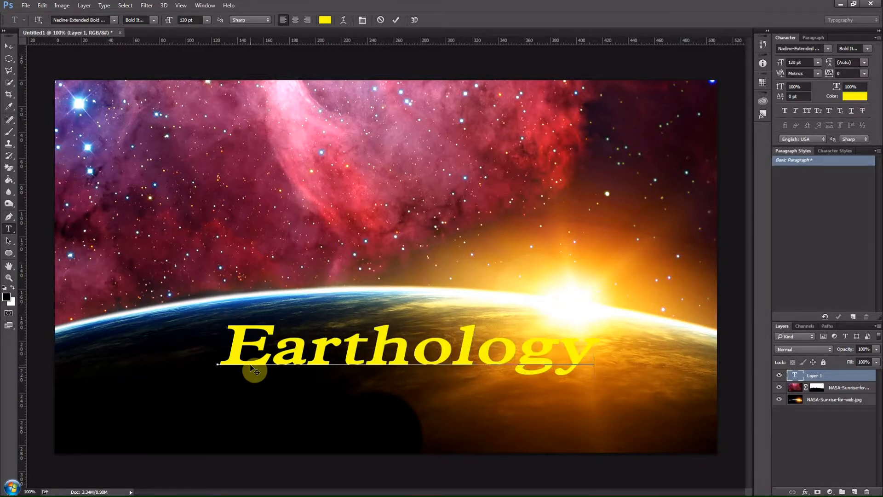
type(".wor")
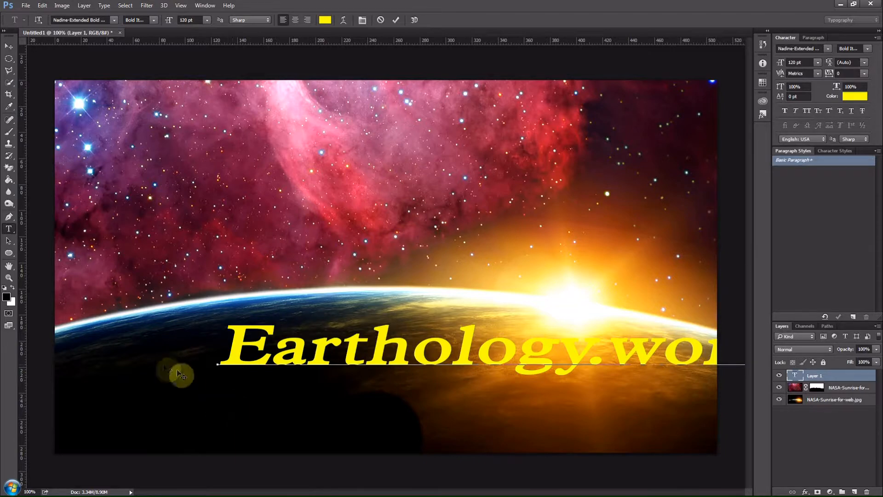
left_click_drag(437, 396, 299, 411)
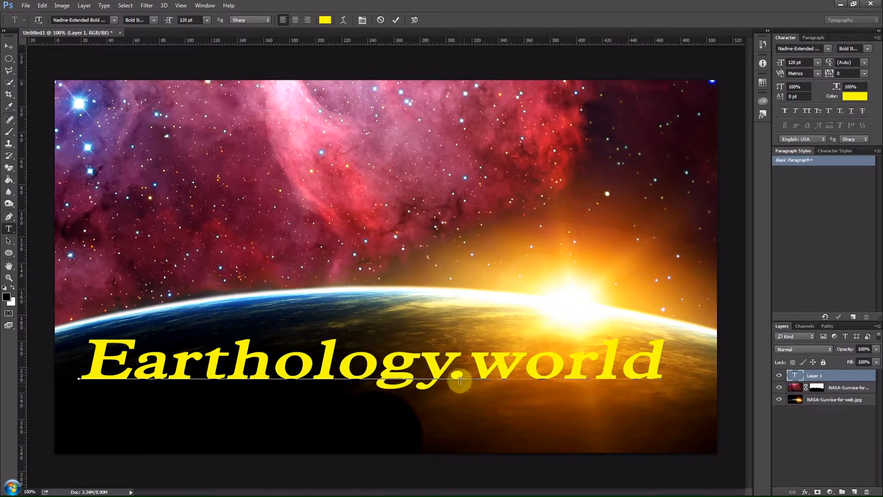
Reduce the ".world" part of the title to 72 pt, recentre the title horizontally on the planet and commit the text
left_click_drag(448, 380, 657, 358)
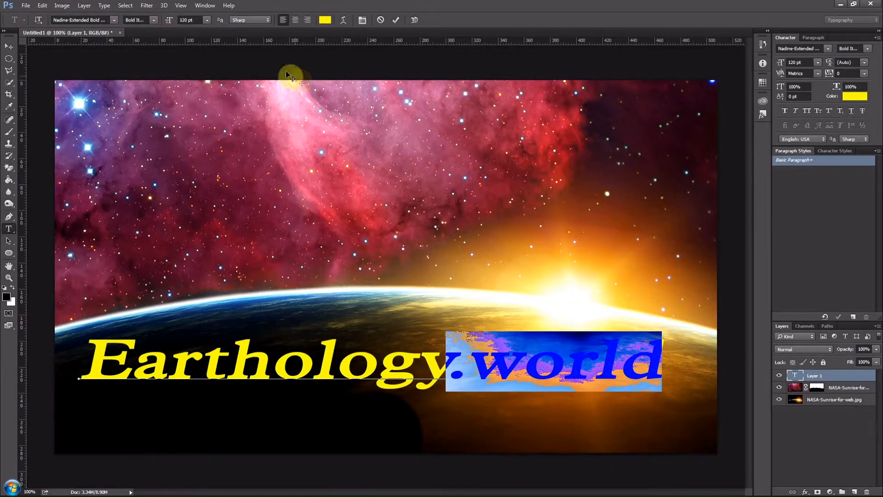
left_click(207, 20)
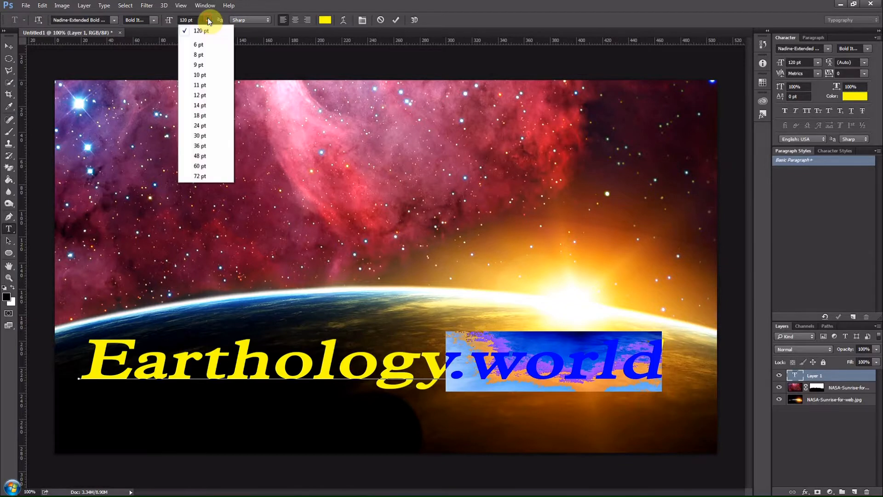
left_click(212, 176)
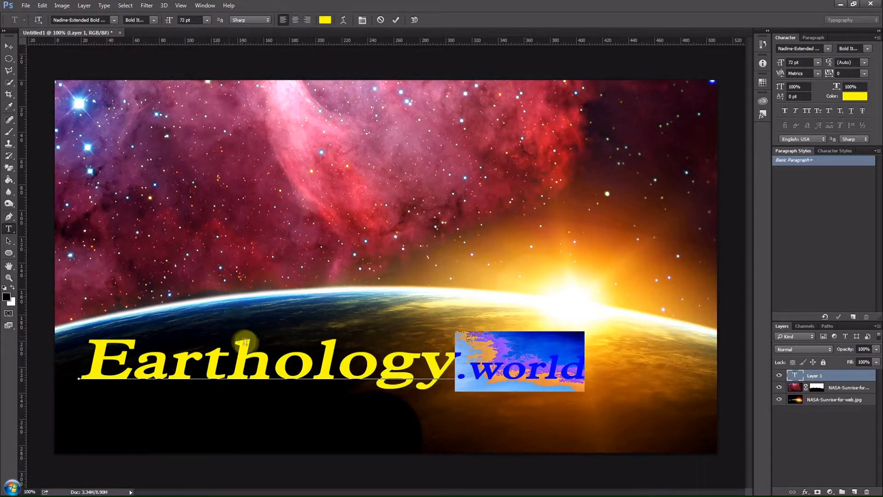
left_click_drag(295, 327, 336, 332)
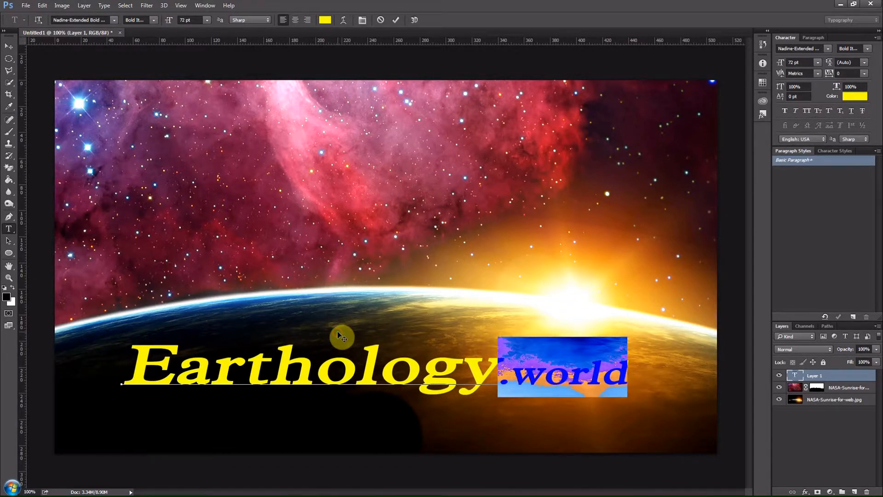
key("ctrl+Return")
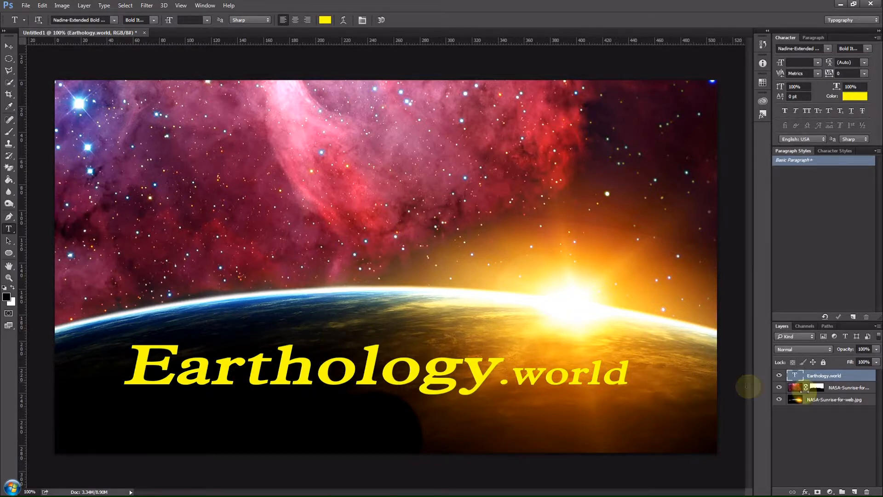
Add a Bevel & Emboss effect to the Earthology.world text layer with its depth set to 368%
right_click(836, 378)
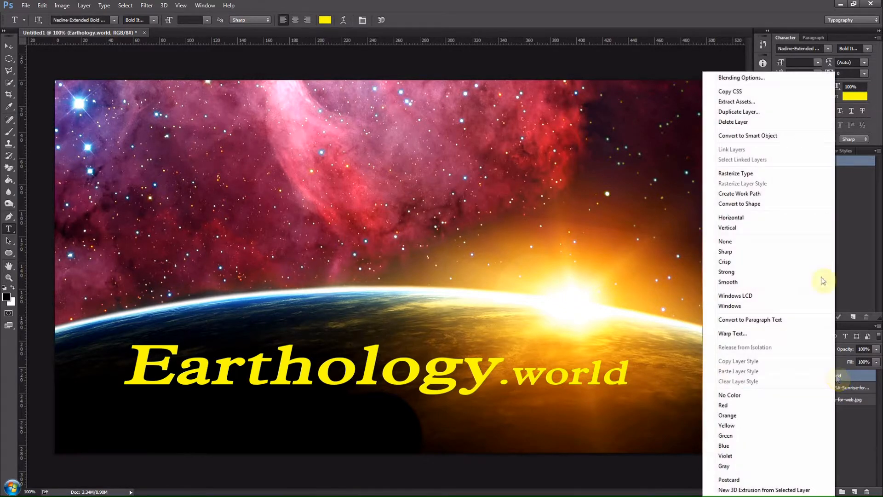
left_click(751, 78)
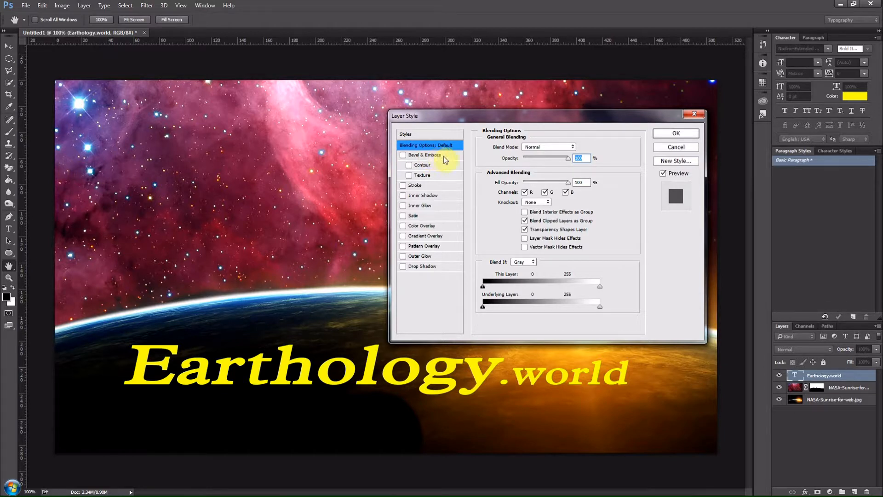
left_click(403, 157)
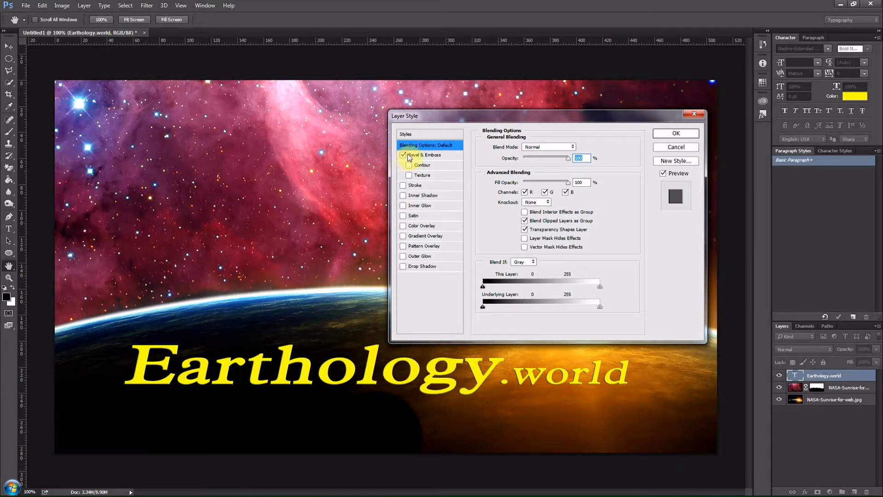
left_click(432, 158)
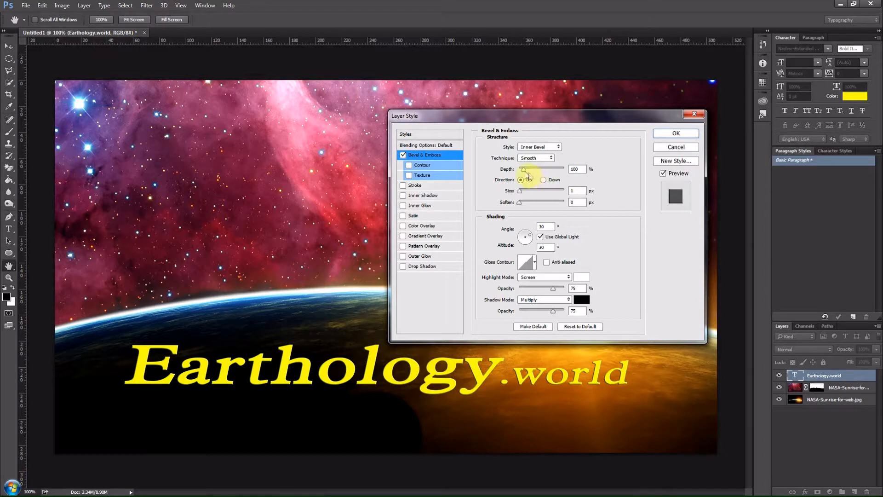
left_click_drag(524, 170, 563, 169)
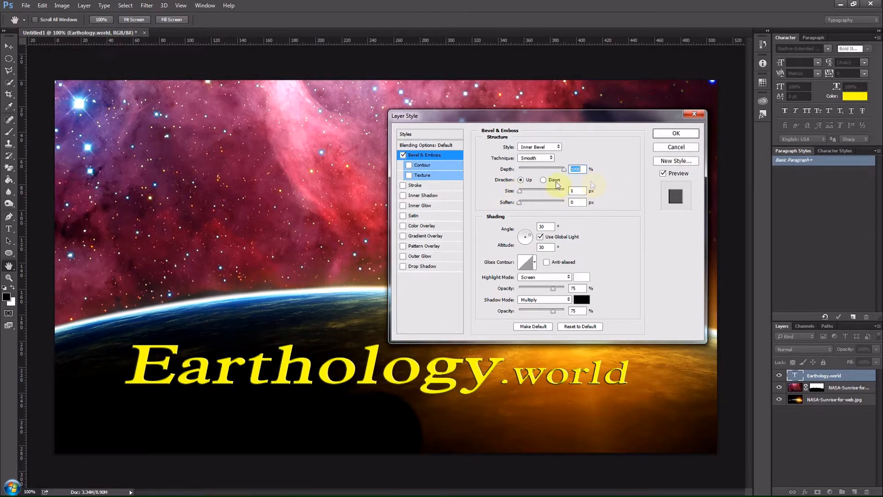
left_click_drag(581, 181, 537, 179)
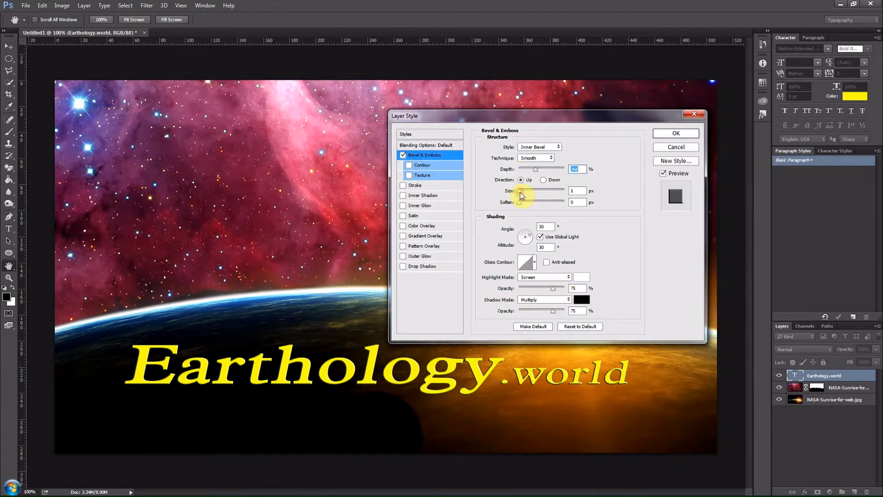
Set the title's bevel size to 6 px and lower the bevel depth slightly
left_click_drag(519, 192, 521, 193)
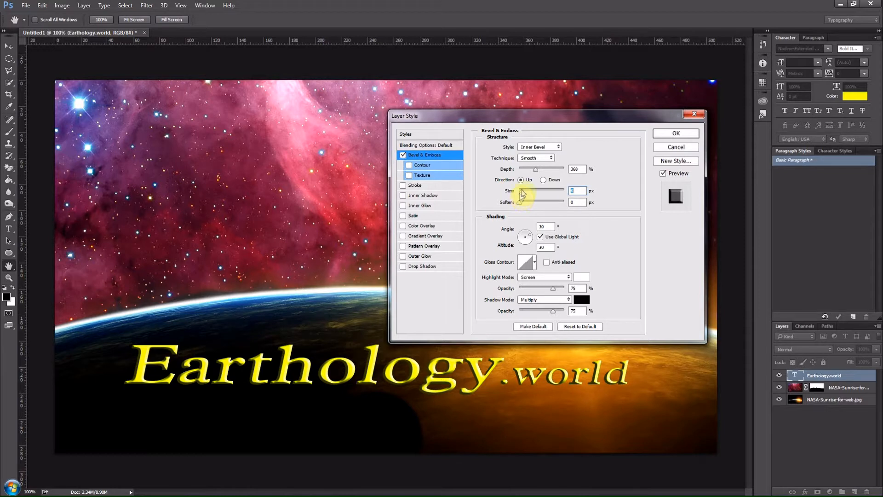
left_click(536, 169)
left_click_drag(533, 169, 532, 173)
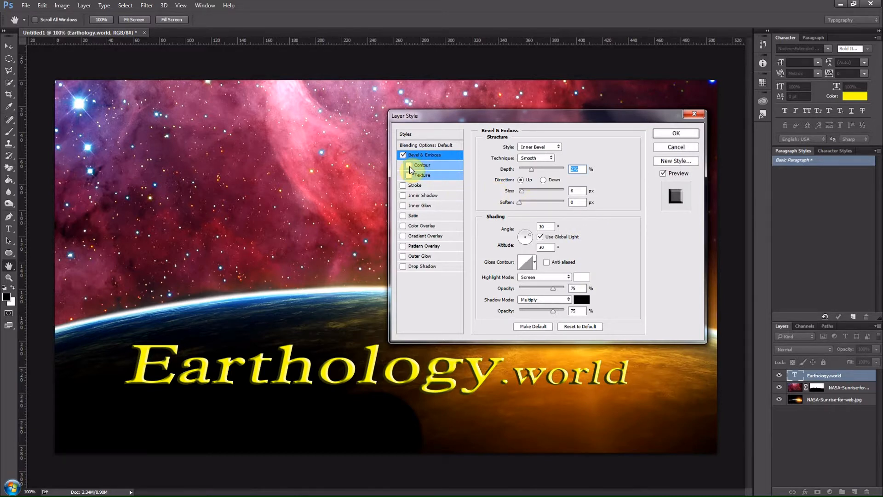
Add an Inner Shadow to the title with a 4 px distance and 3 px size, and apply the layer style
left_click(402, 196)
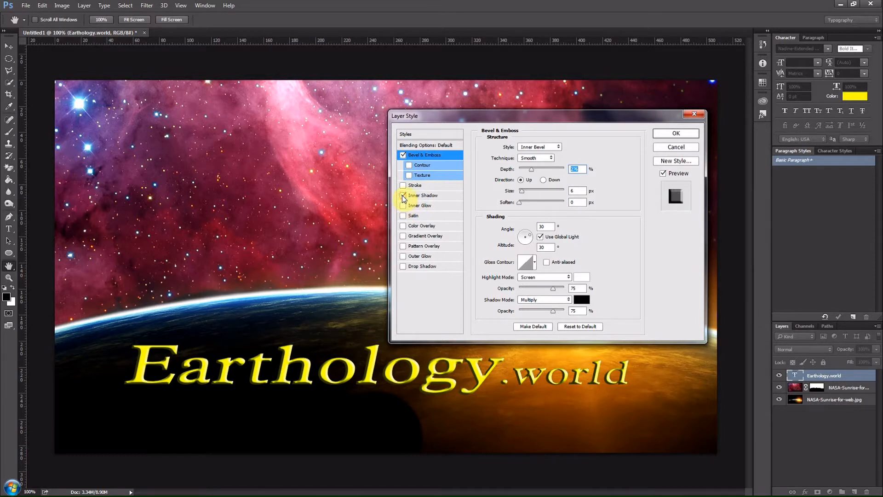
left_click(429, 198)
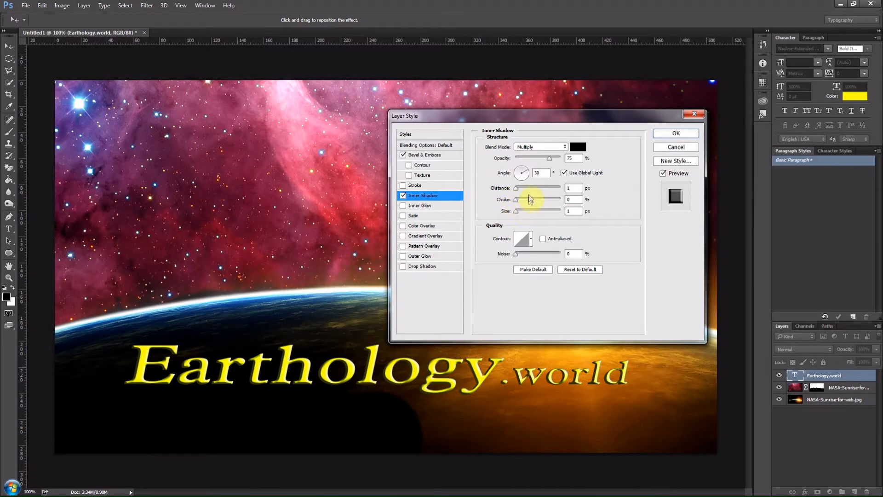
left_click_drag(517, 190, 517, 189)
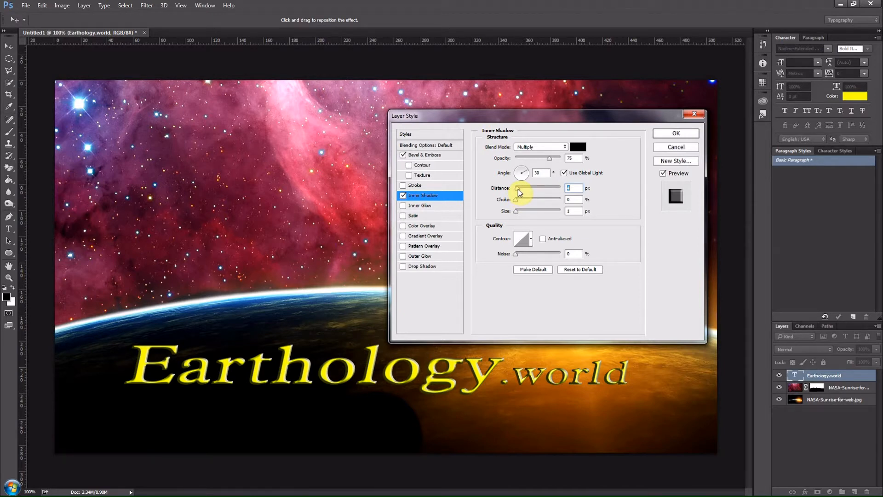
left_click(517, 211)
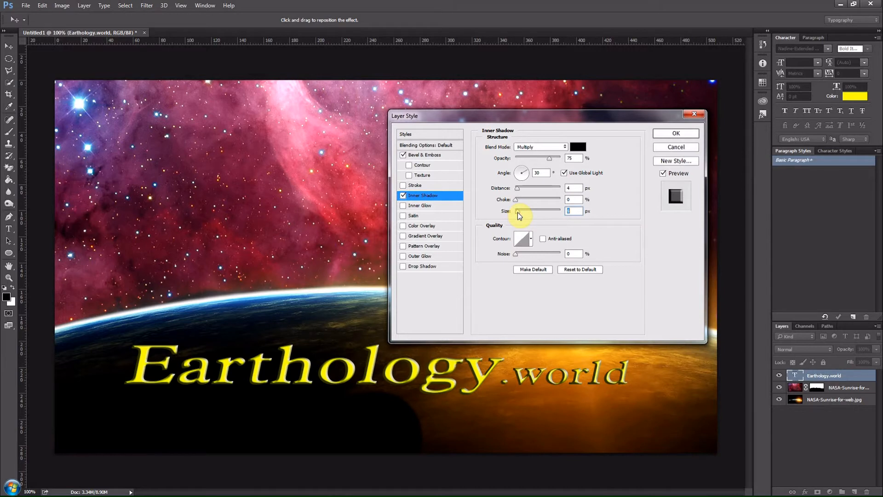
mouse_move(517, 215)
left_mouse_down()
mouse_move(536, 222)
mouse_move(499, 227)
mouse_move(525, 216)
mouse_move(510, 220)
left_mouse_up()
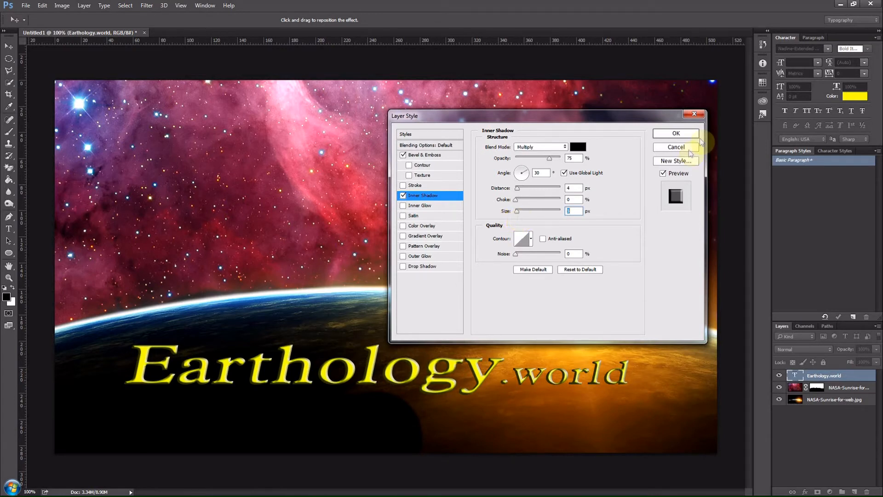
left_click(678, 135)
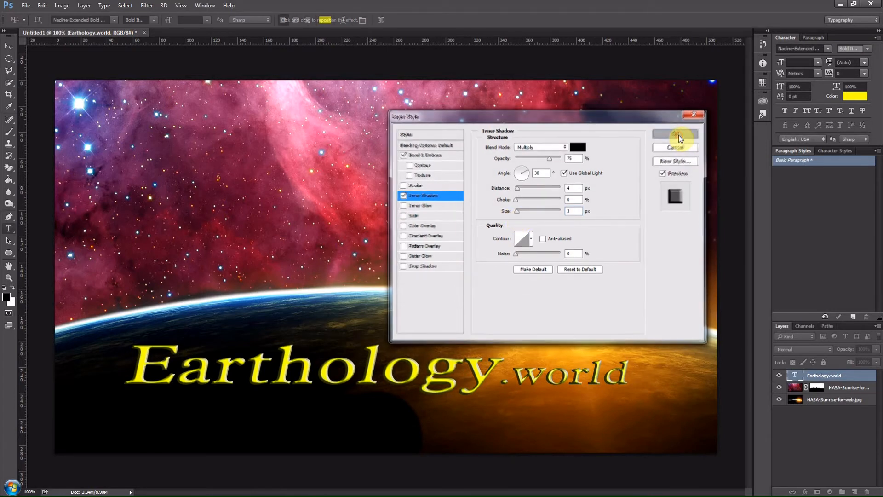